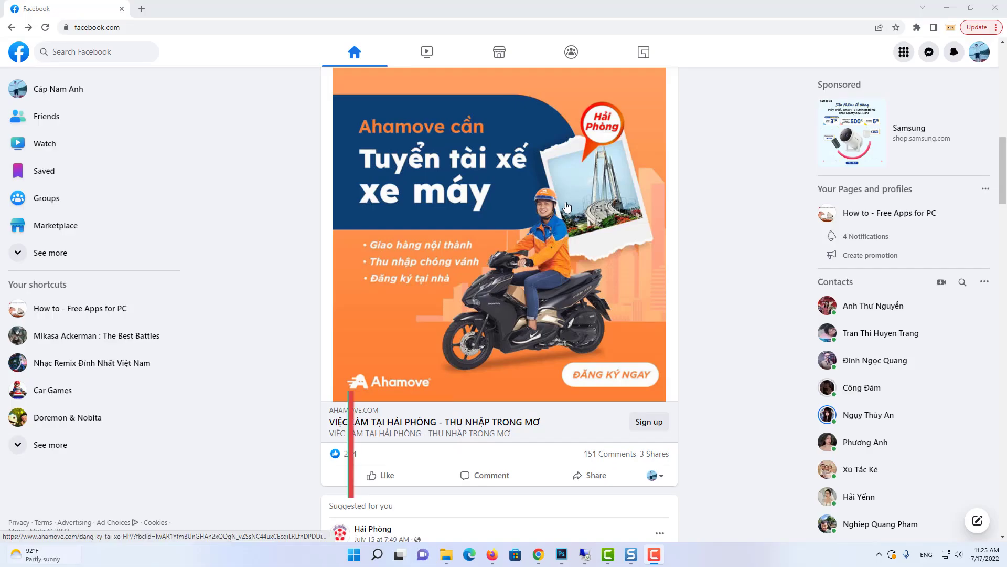
# Step: Open your own Facebook profile from the profile shortcut in the news feed's left sidebar
pyautogui.click(68, 95)
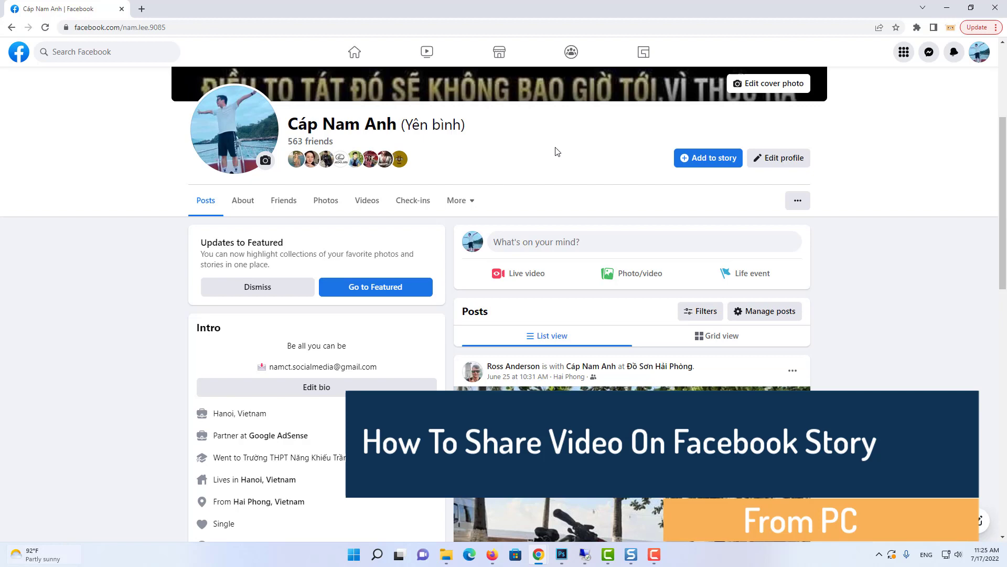
# Step: Choose the 'test' file from Desktop > Video under All Files for a photo story; Facebook rejects it as unsupported
pyautogui.click(692, 159)
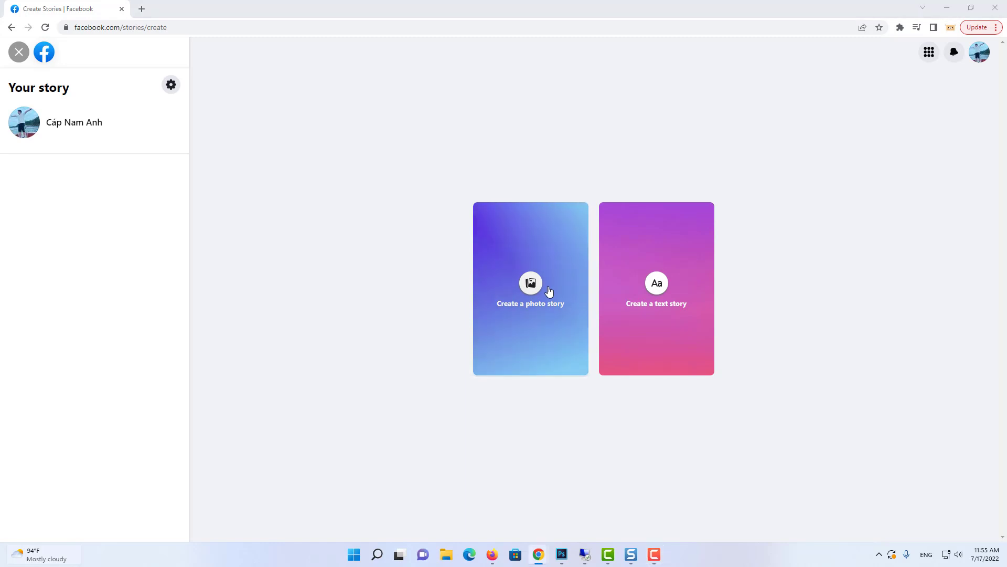
pyautogui.click(549, 292)
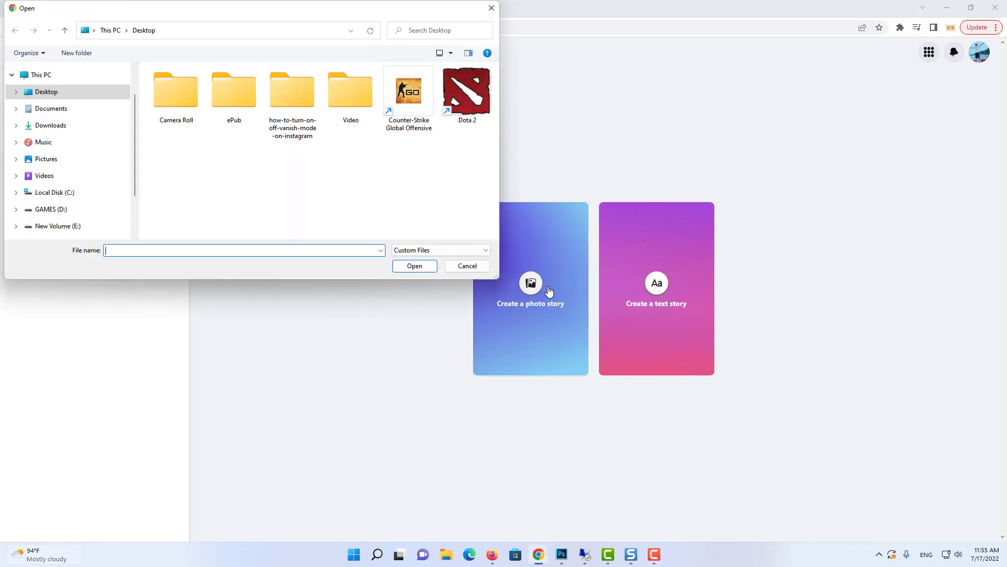
pyautogui.doubleClick(338, 92)
pyautogui.click(413, 250)
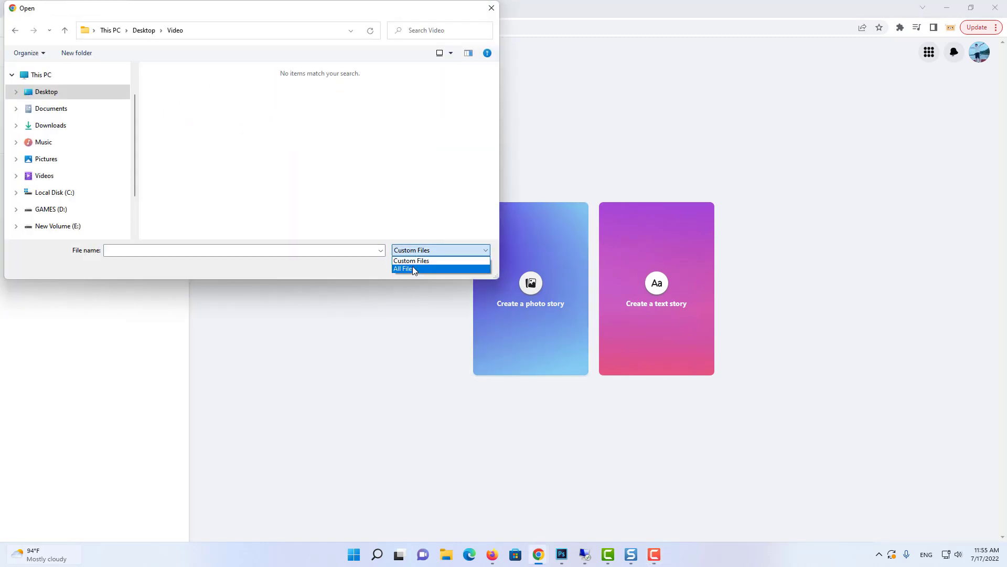
pyautogui.click(412, 268)
pyautogui.click(177, 83)
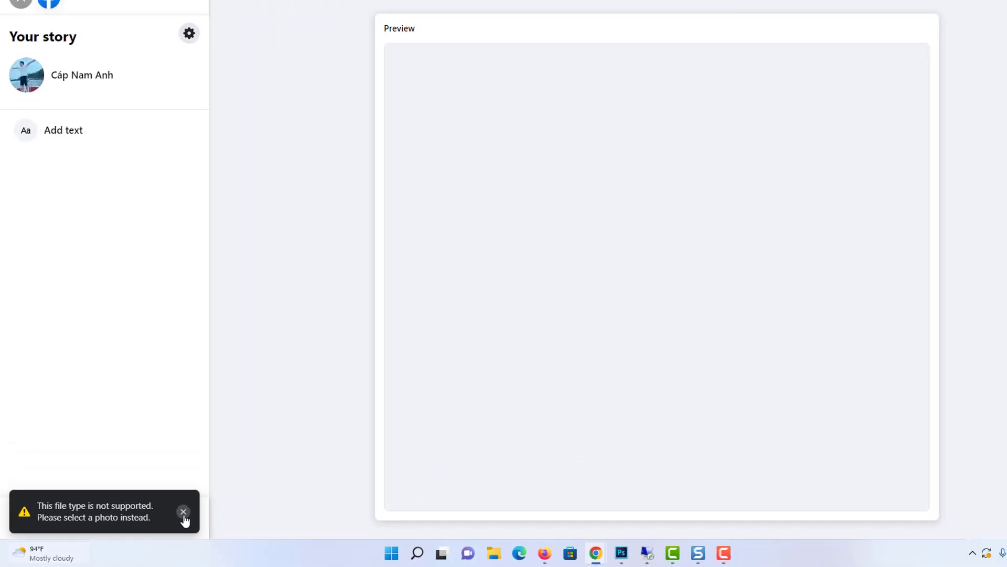
# Step: Dismiss the unsupported-file warning, then download the BlueStacks installer and launch it from Downloads
pyautogui.click(183, 512)
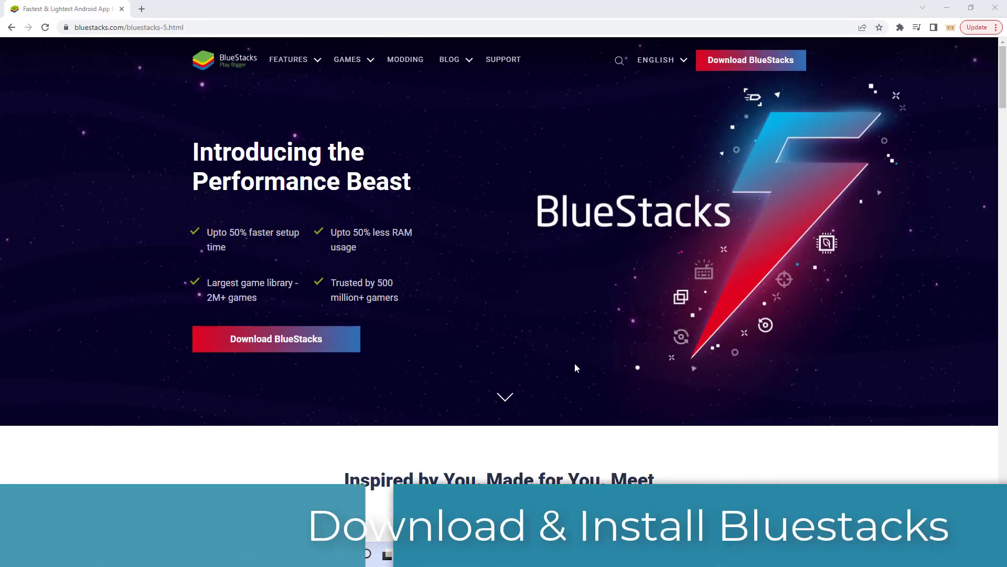
pyautogui.click(303, 340)
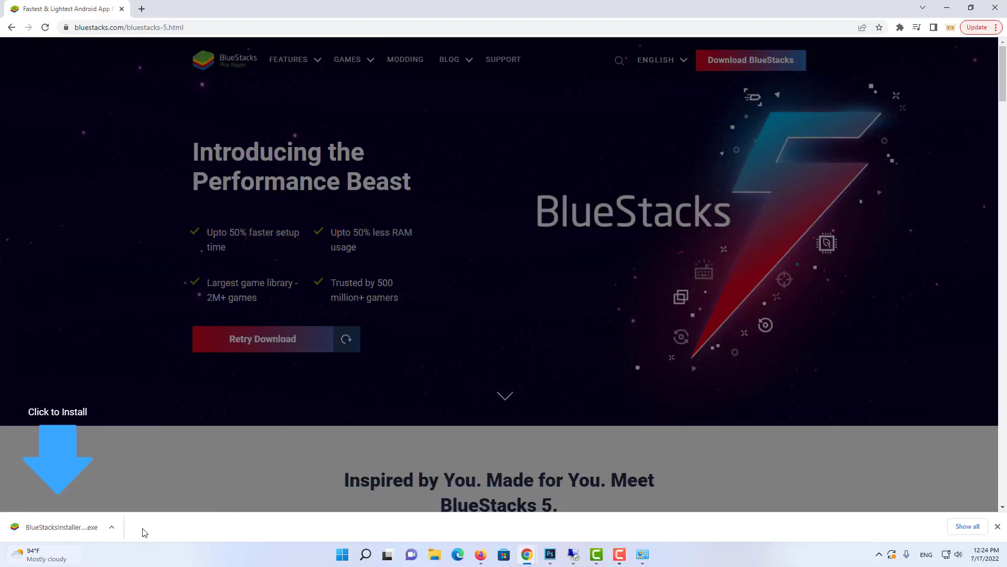
pyautogui.click(111, 528)
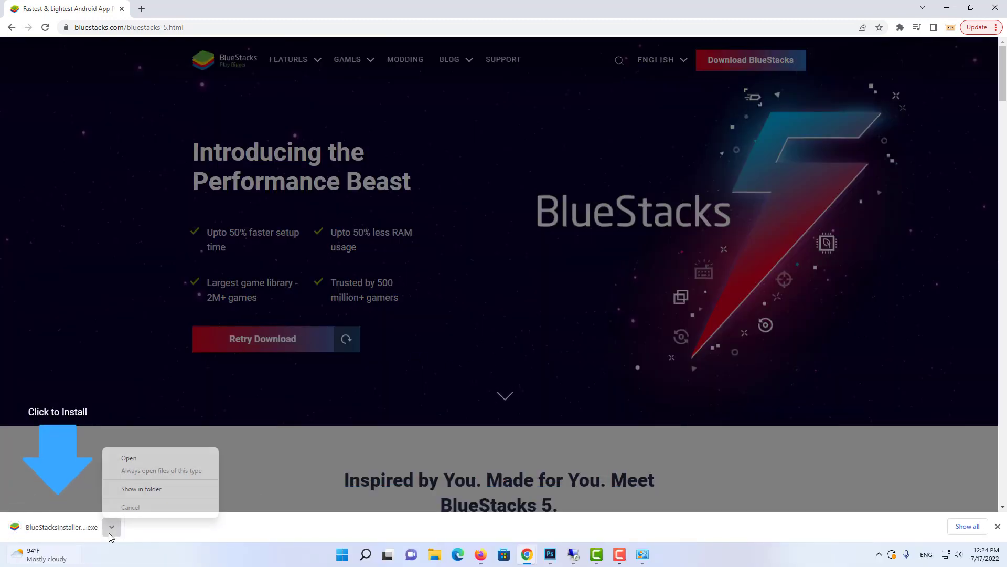
pyautogui.click(157, 490)
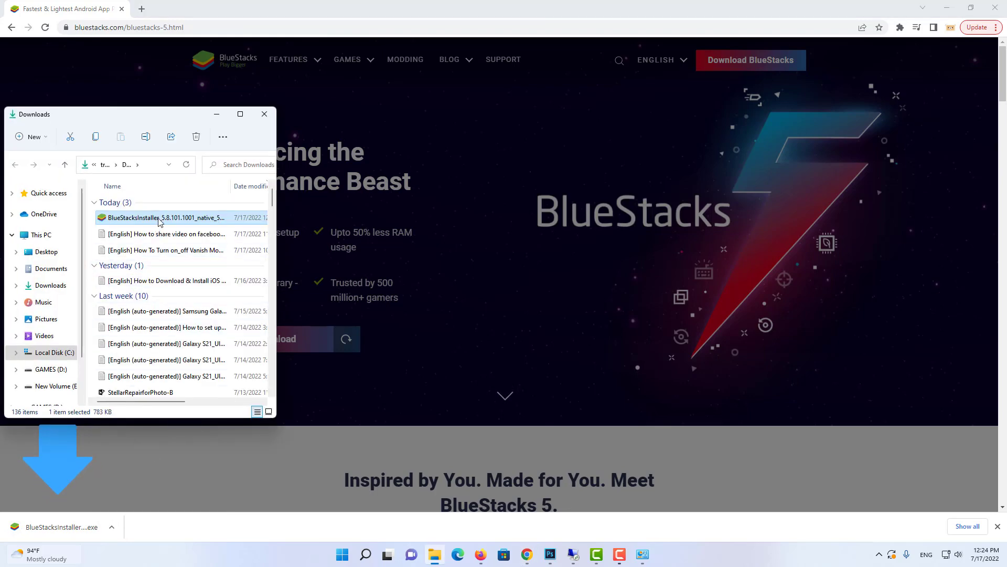
pyautogui.doubleClick(159, 221)
pyautogui.click(264, 113)
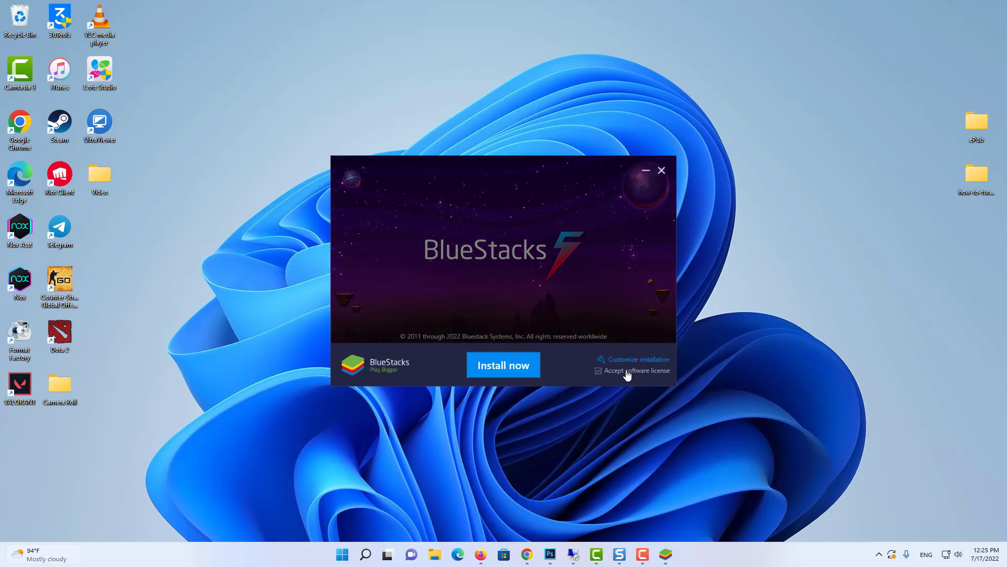
# Step: Install BlueStacks, keeping the default data path under Customize installation
pyautogui.click(638, 361)
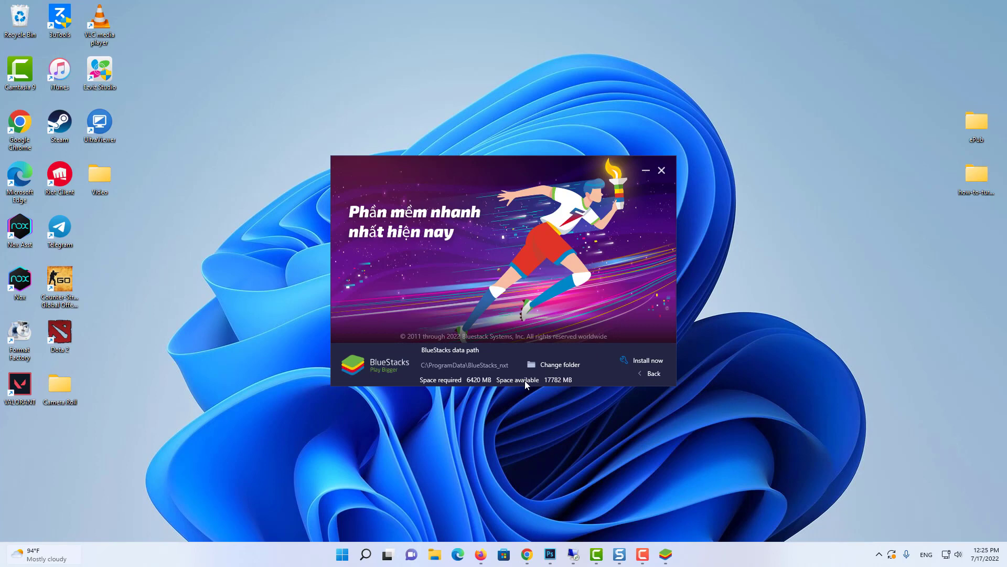
pyautogui.click(632, 361)
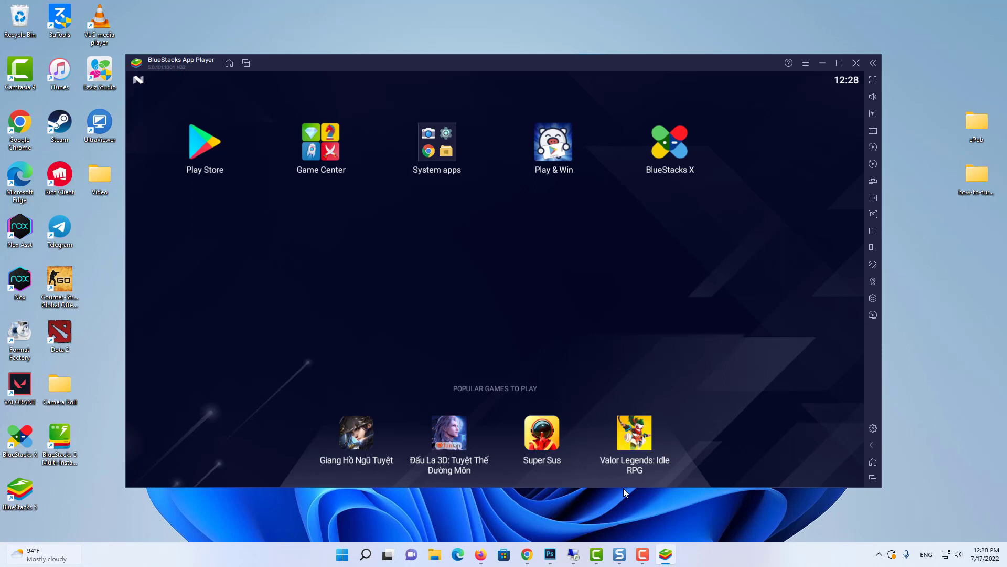
# Step: Open the Play Store from the BlueStacks home screen and go to the Google sign-in page
pyautogui.click(223, 148)
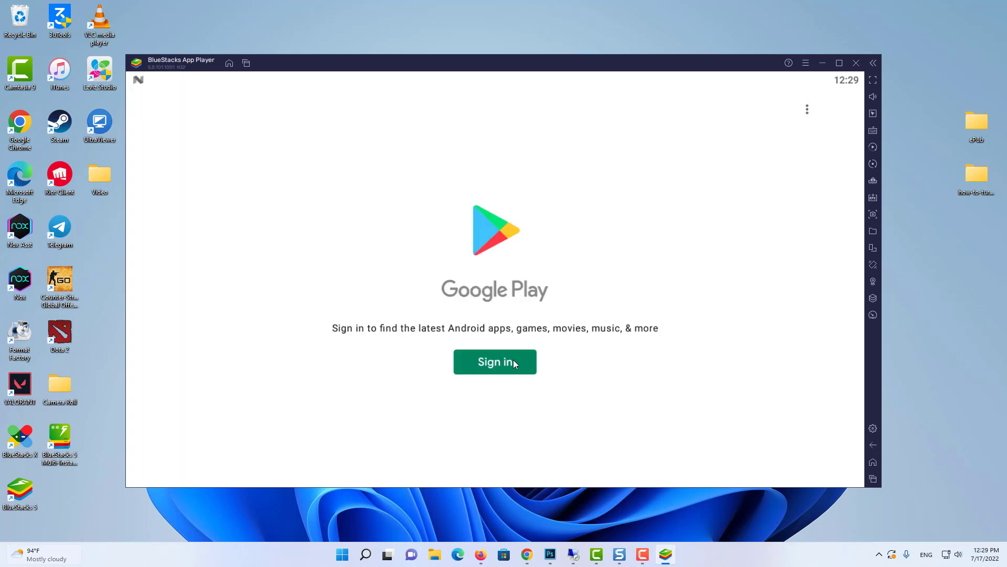
pyautogui.click(512, 361)
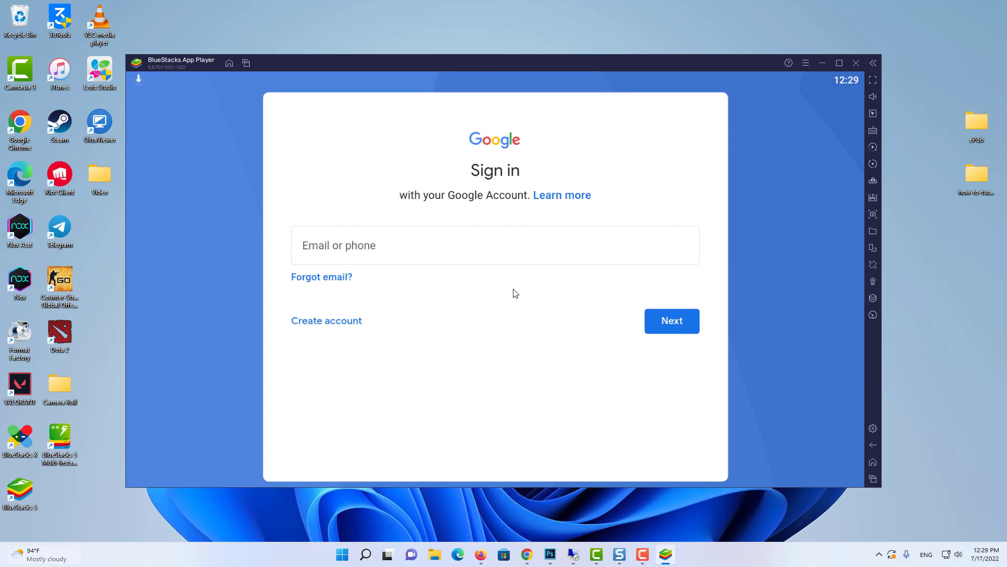
# Step: Sign in with the Google account e-mail and password, agree to the terms, and accept Google services
pyautogui.click(463, 247)
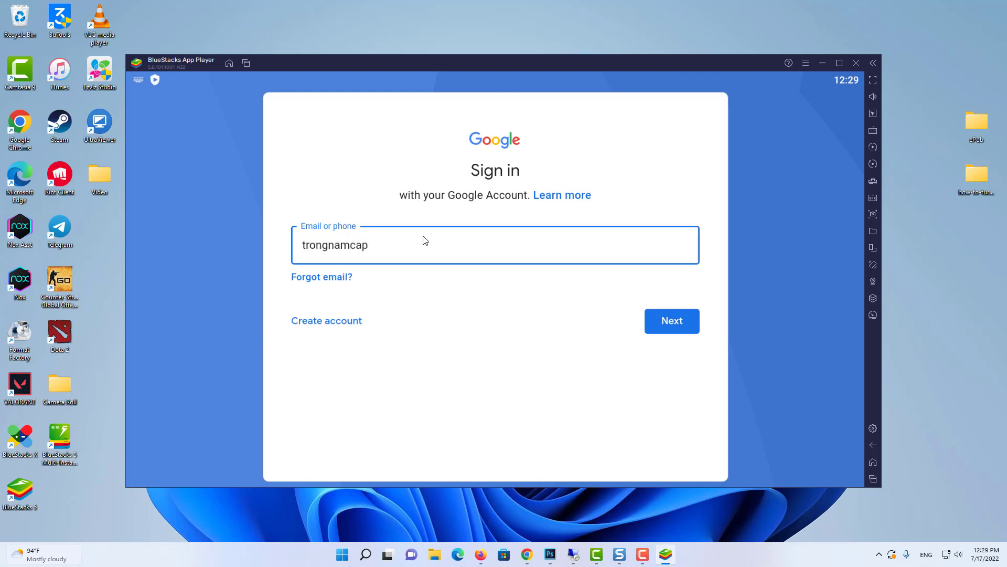
pyautogui.click(688, 330)
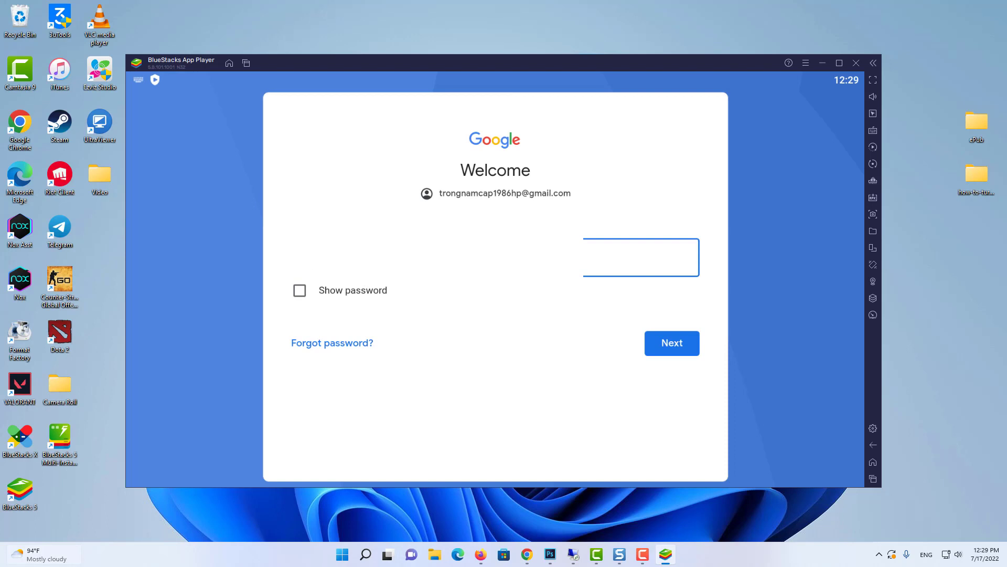
pyautogui.press('Return')
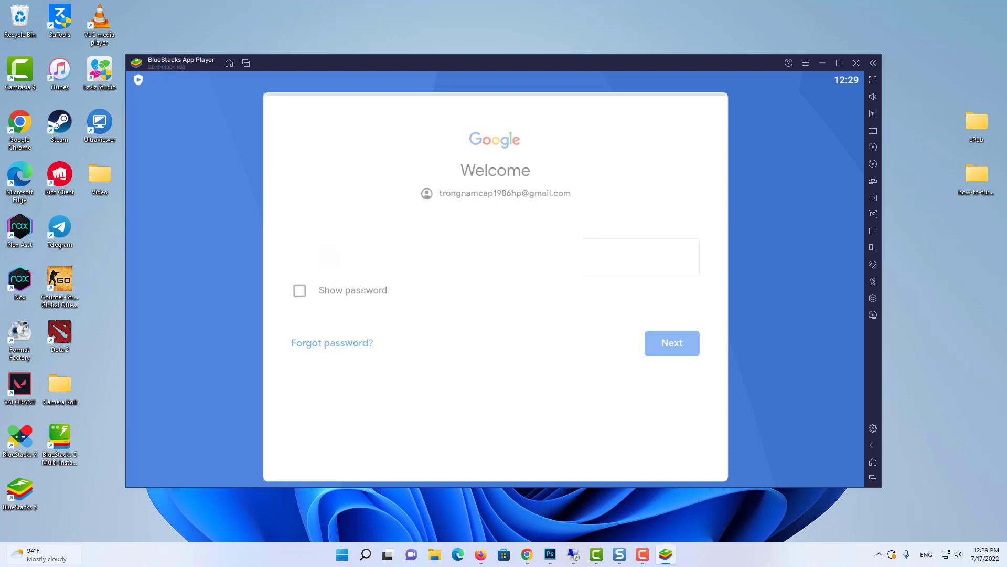
pyautogui.click(665, 369)
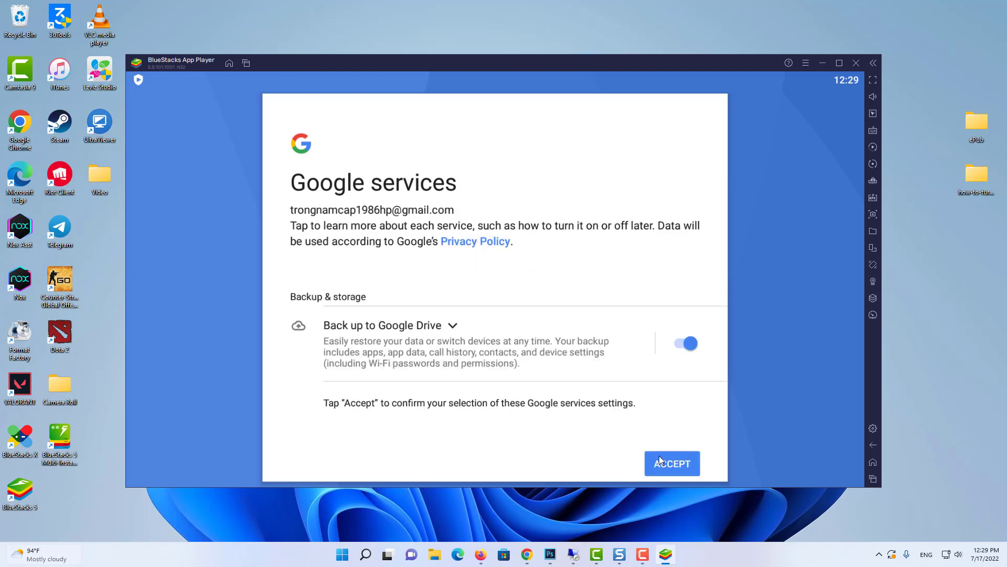
pyautogui.click(660, 460)
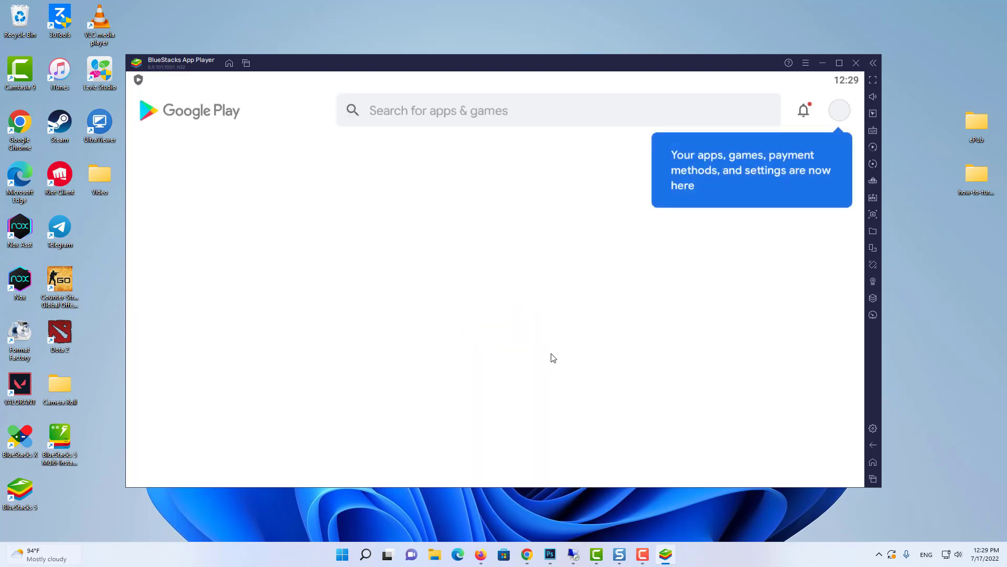
# Step: Search Google Play for 'facebook' and install the Facebook app
pyautogui.click(455, 101)
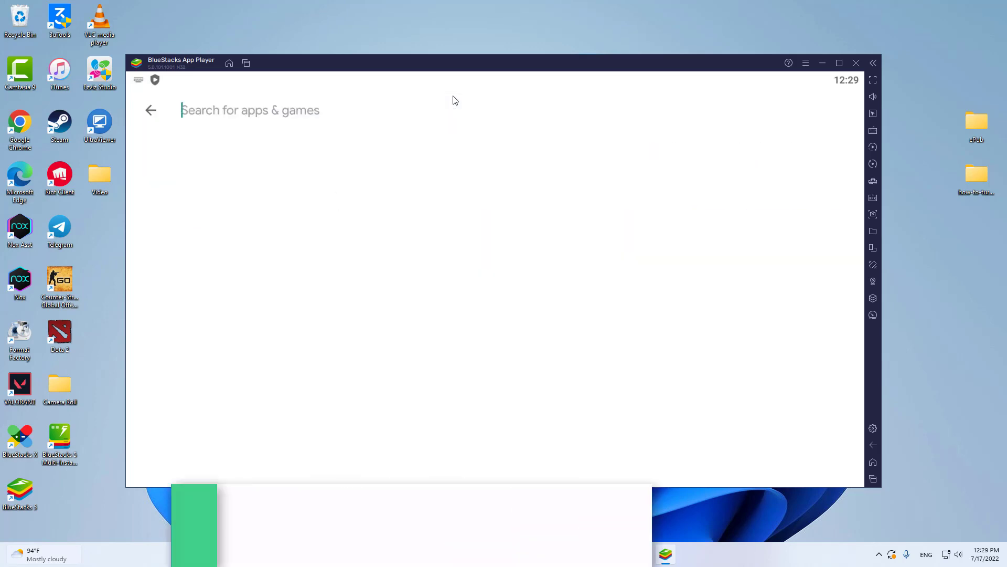
pyautogui.write('facebo')
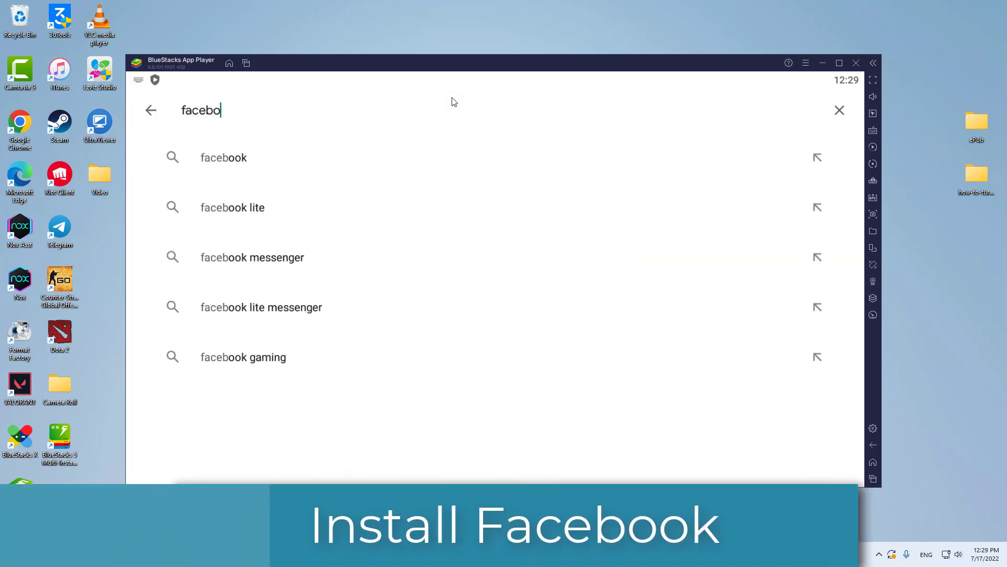
pyautogui.write('ok')
pyautogui.press('Return')
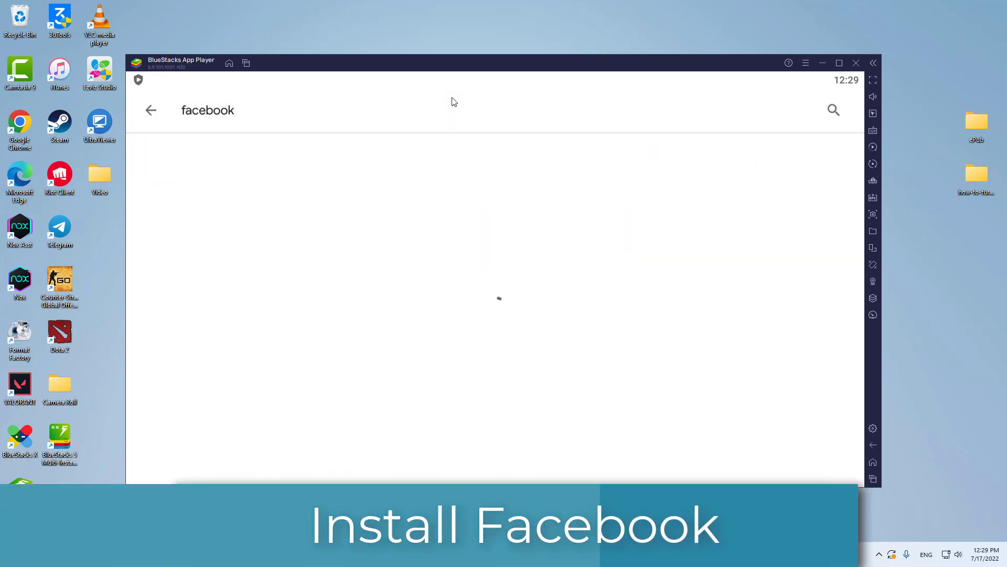
pyautogui.click(770, 180)
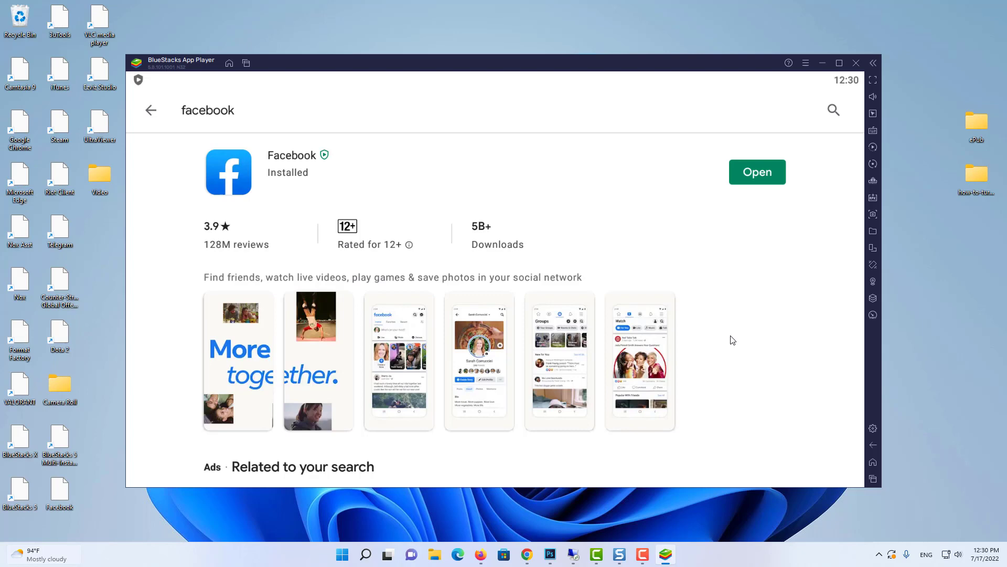
# Step: Open Facebook from the BlueStacks home screen and log in with the account phone number and password
pyautogui.click(873, 462)
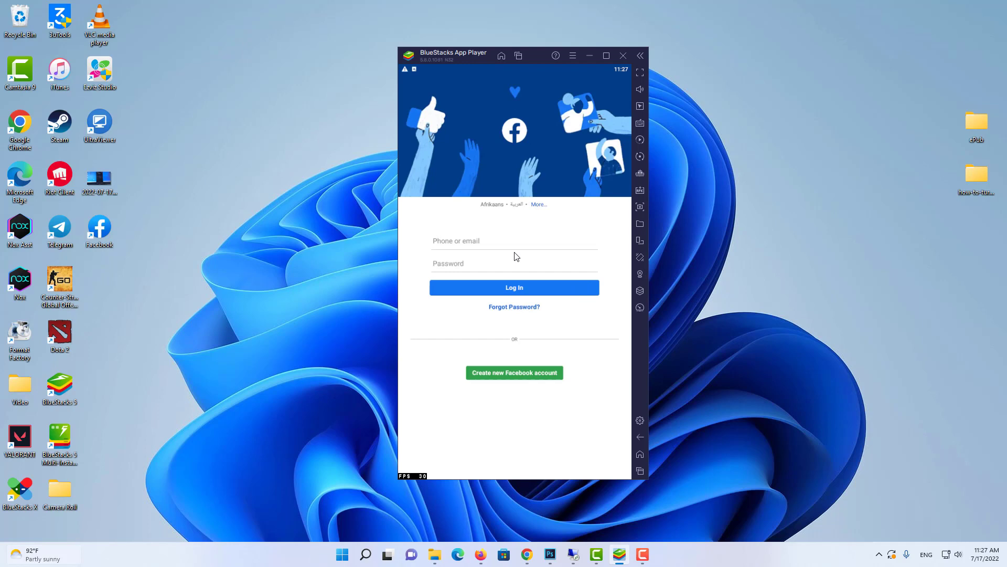
pyautogui.click(507, 245)
pyautogui.press('Tab')
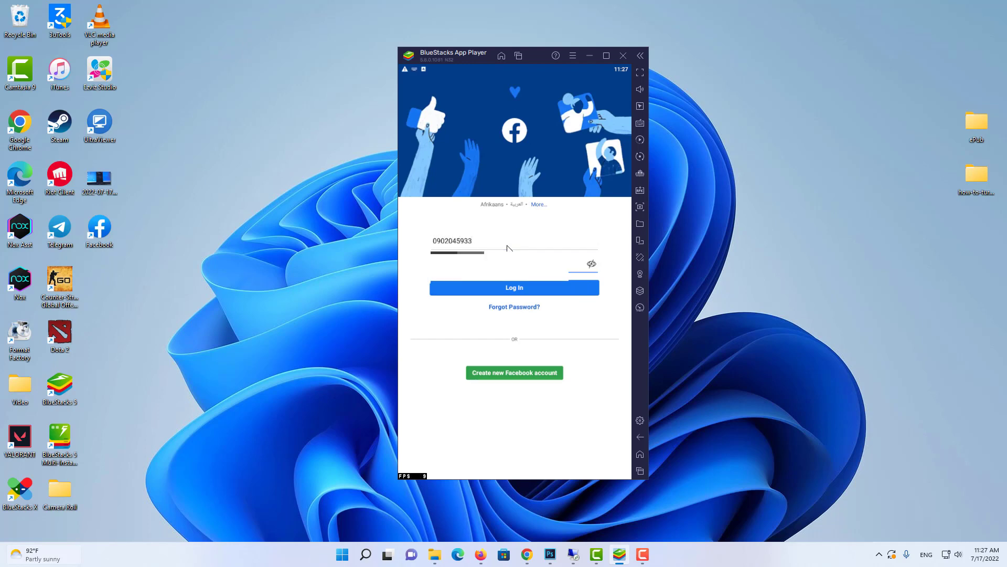
pyautogui.press('Return')
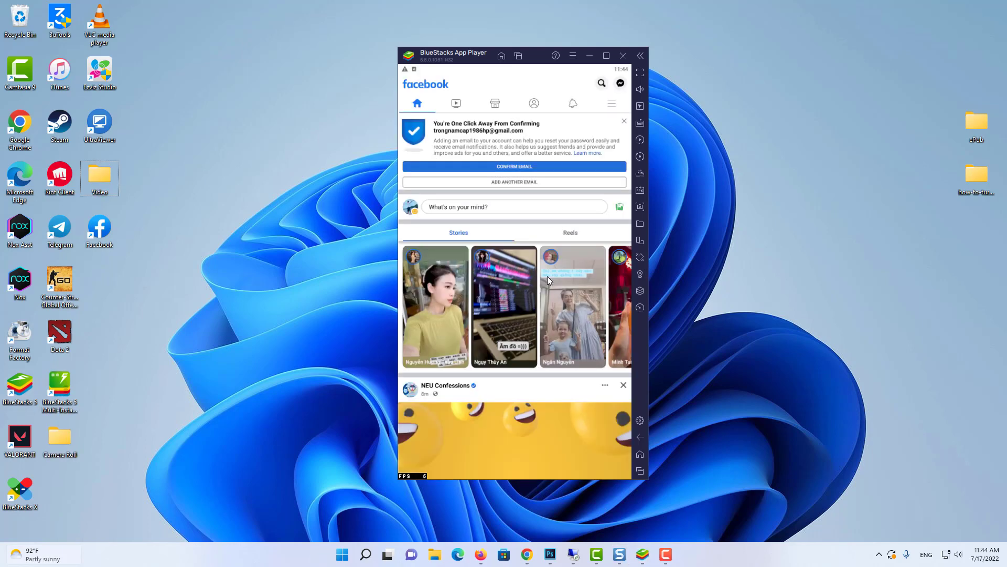
# Step: Drag the 'test' video from the Desktop Video folder onto the BlueStacks window to import it
pyautogui.doubleClick(93, 173)
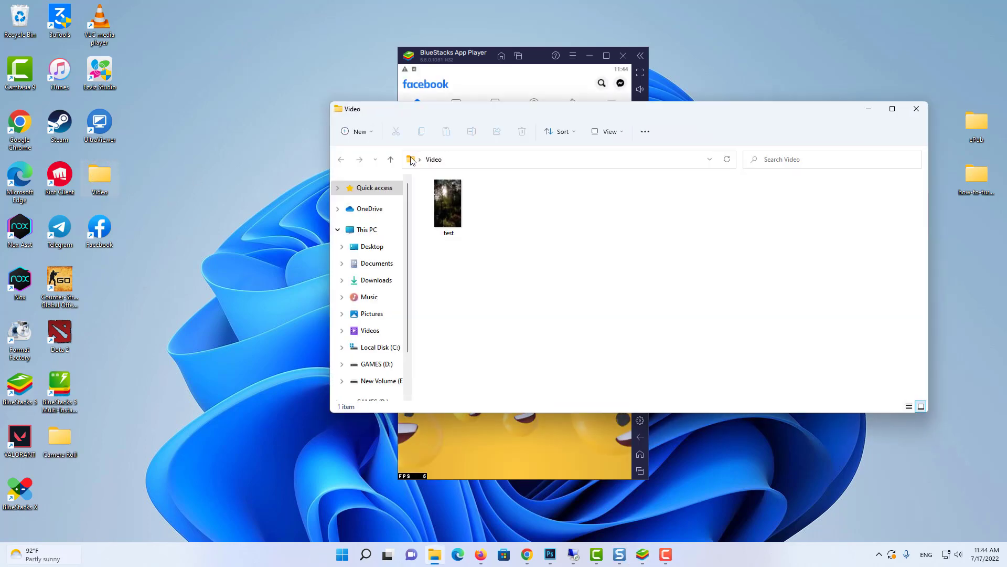
pyautogui.moveTo(521, 107); pyautogui.dragTo(184, 112)
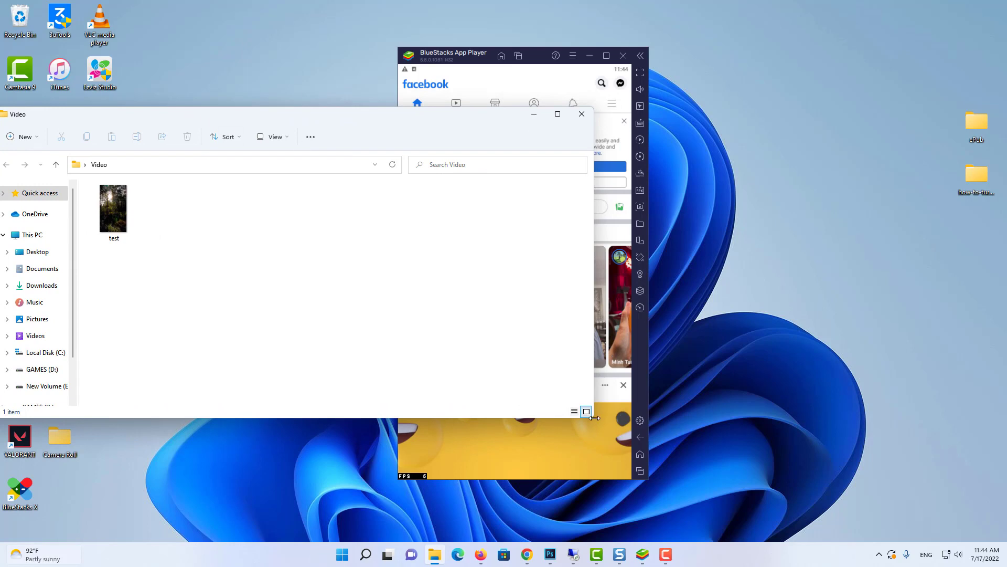
pyautogui.moveTo(594, 417); pyautogui.dragTo(267, 417)
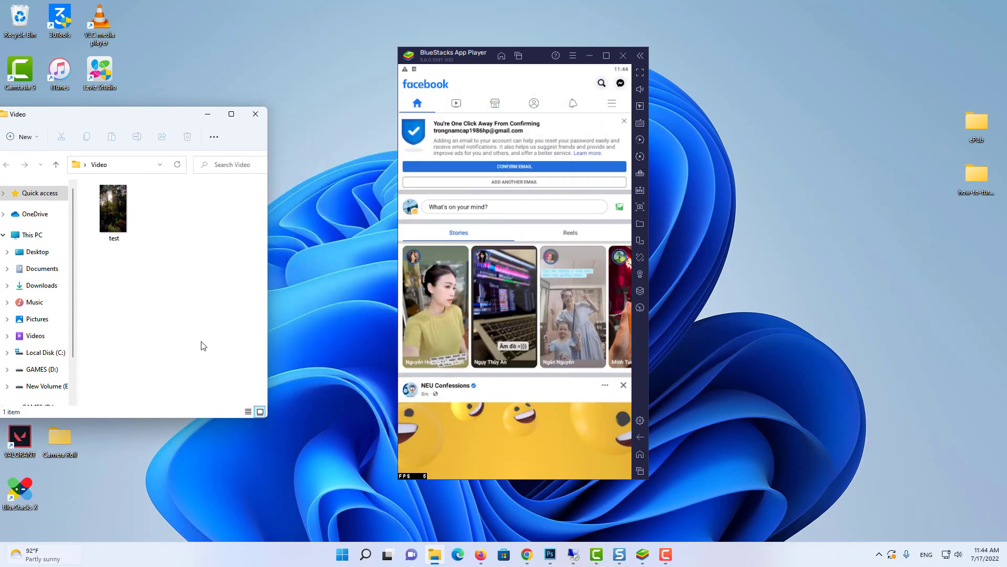
pyautogui.click(125, 223)
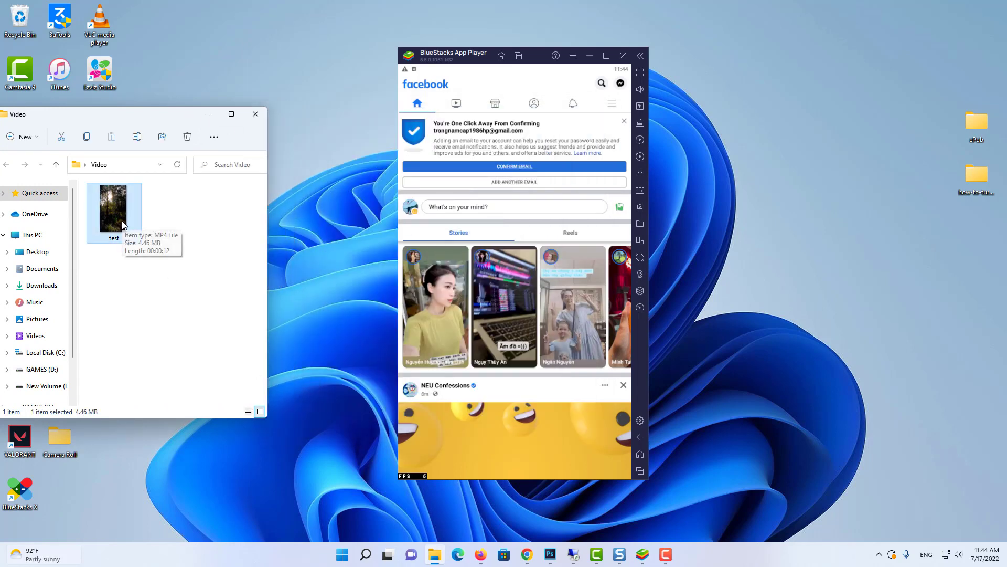
pyautogui.moveTo(120, 215); pyautogui.dragTo(499, 244)
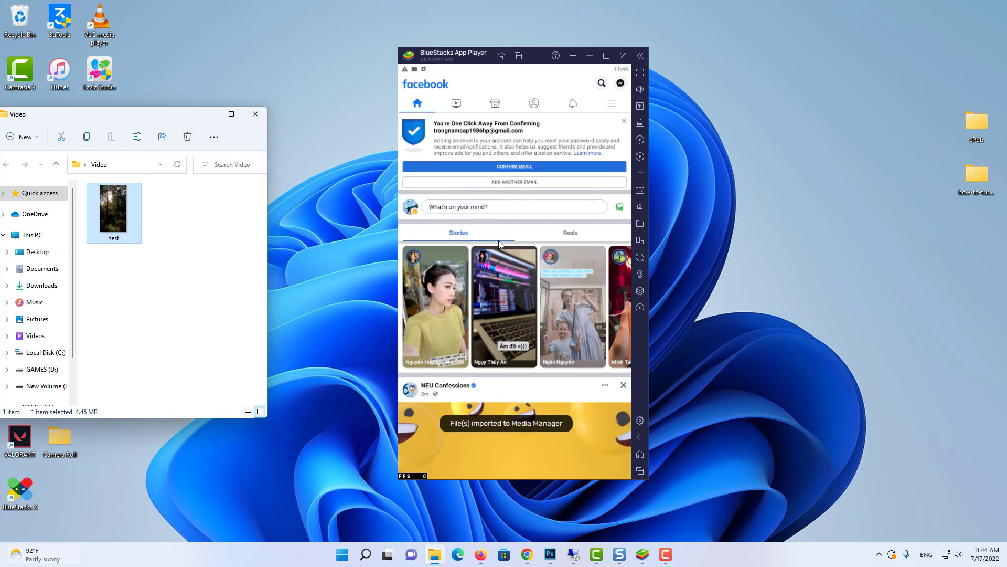
# Step: Close the Video folder, switch a new Facebook post to Story, and allow photo and media access
pyautogui.click(256, 114)
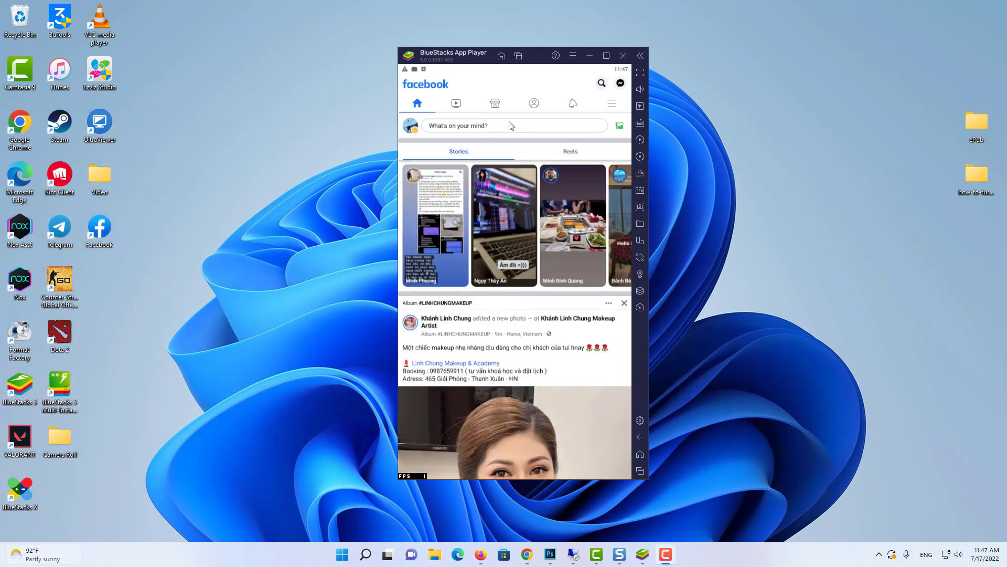
pyautogui.click(492, 125)
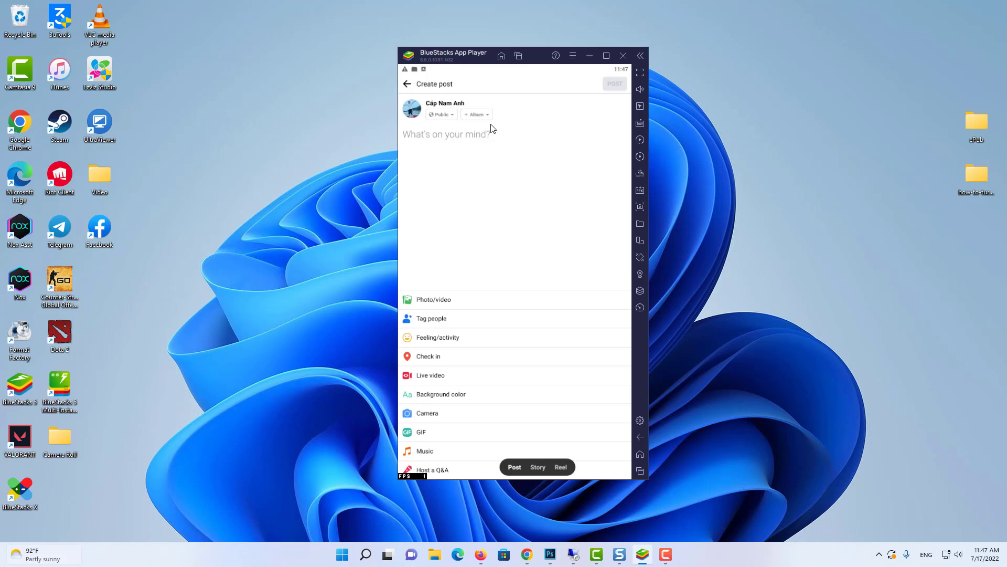
pyautogui.click(543, 470)
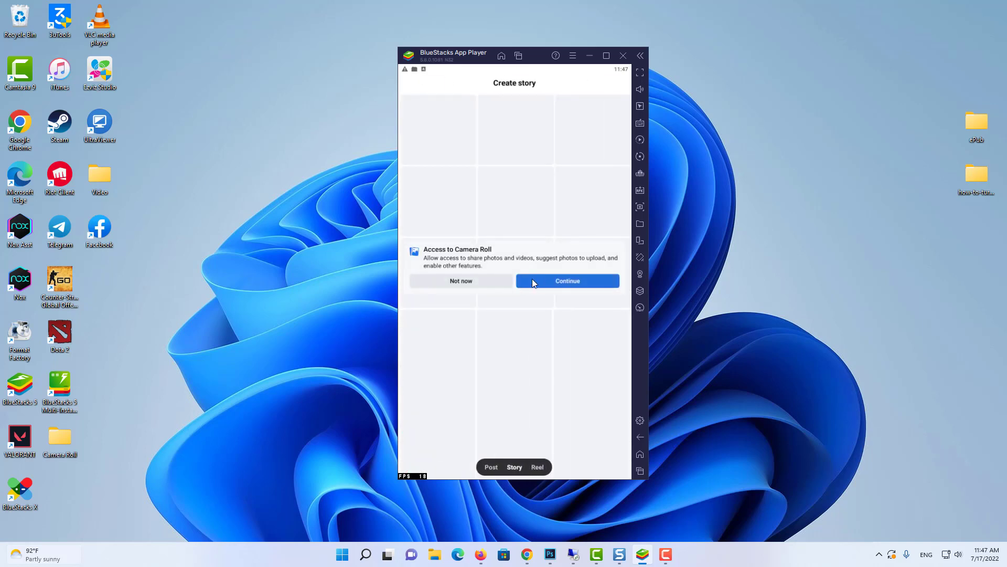
pyautogui.click(571, 280)
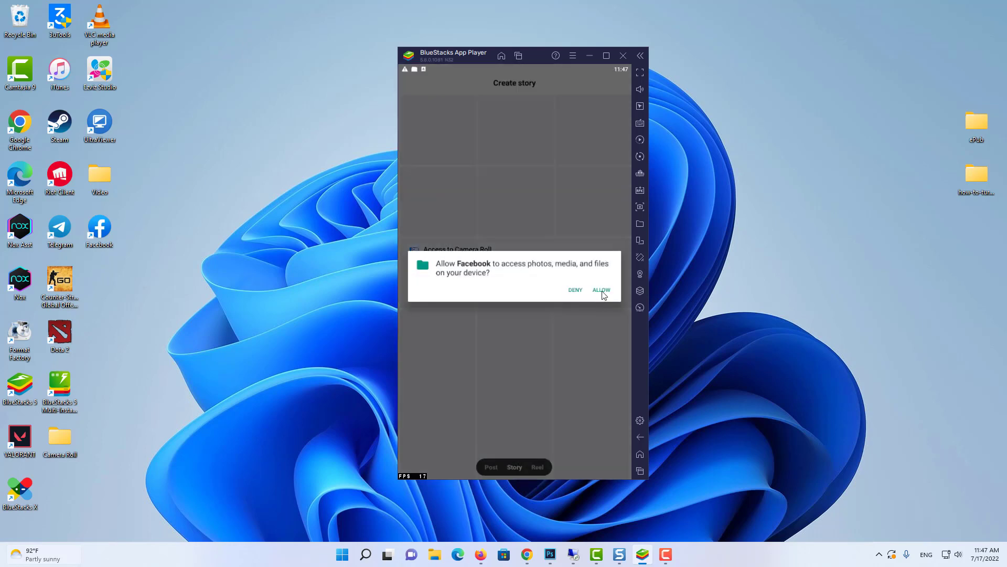
pyautogui.click(601, 291)
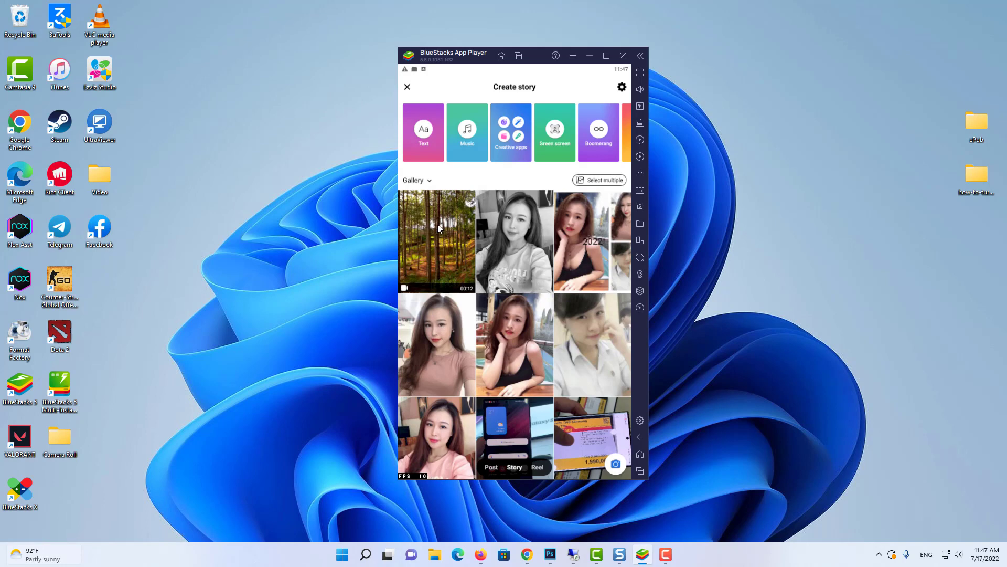
# Step: Choose the forest video thumbnail from the Create story gallery
pyautogui.scroll(-3, 439, 228)
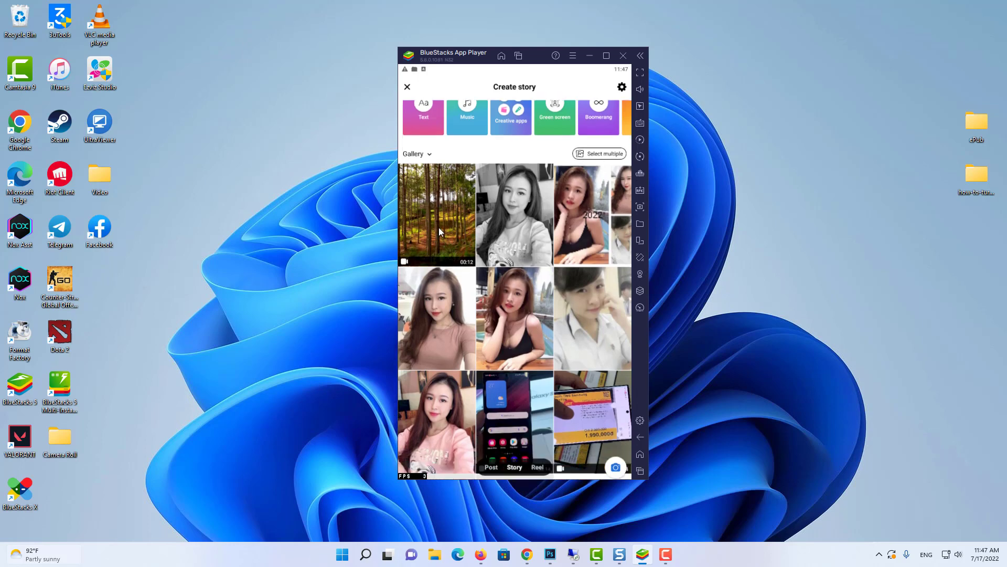
pyautogui.scroll(3, 442, 234)
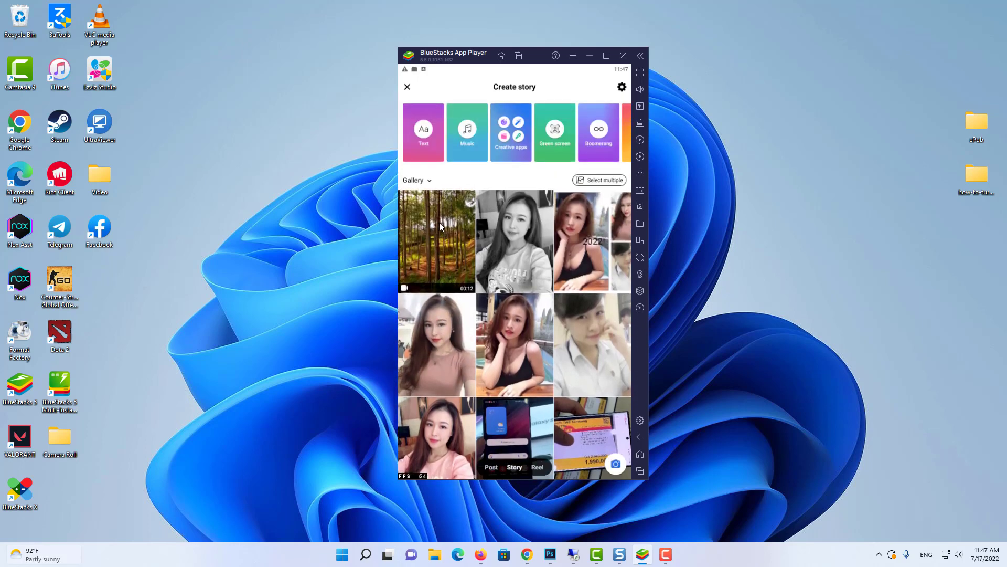
pyautogui.click(439, 222)
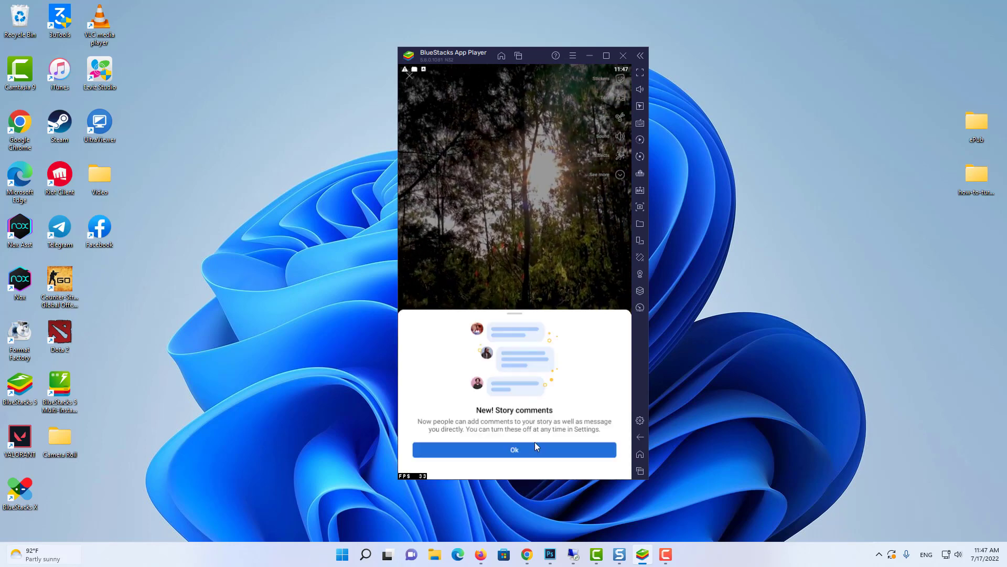
# Step: Dismiss the story comments notice, share the forest video story, and decline the add-to-story suggestion
pyautogui.click(535, 449)
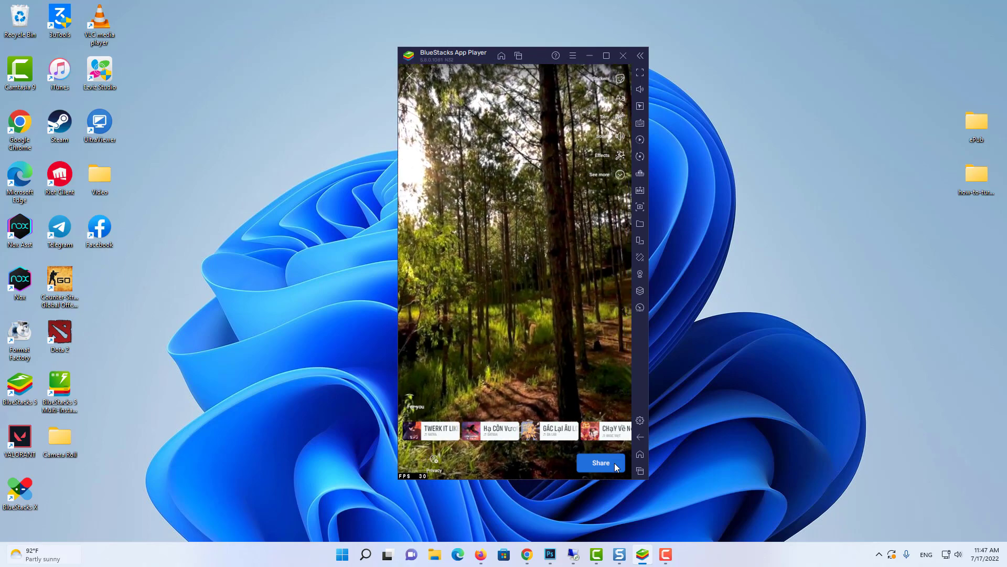
pyautogui.click(615, 463)
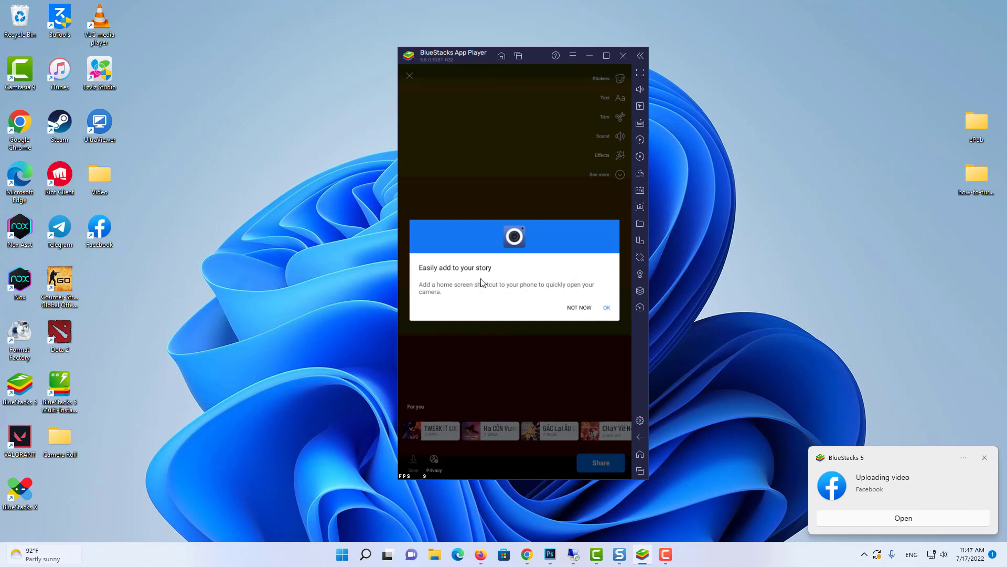
pyautogui.click(605, 308)
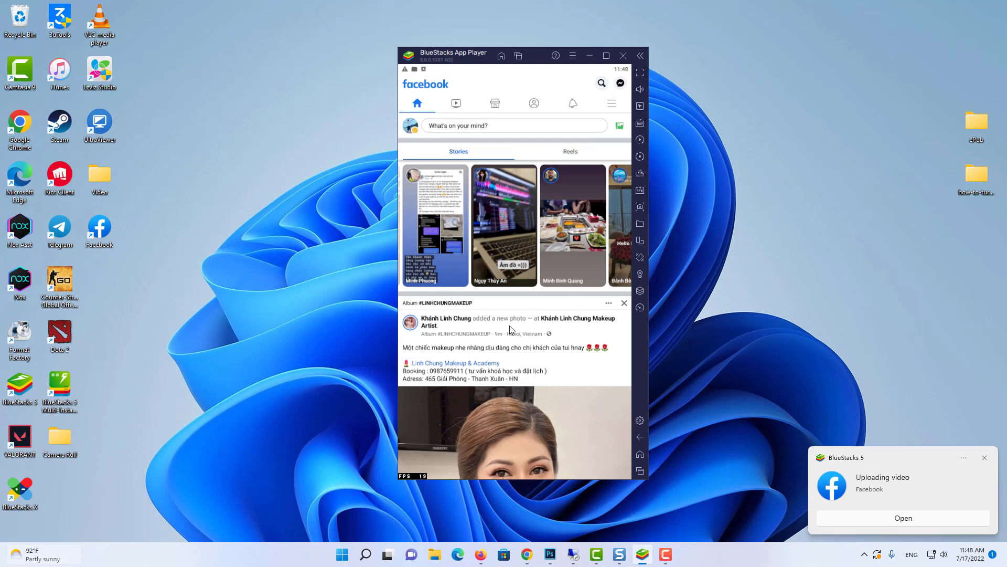
# Step: Refresh the Stories row by toggling Reels, then play the new forest story
pyautogui.click(861, 519)
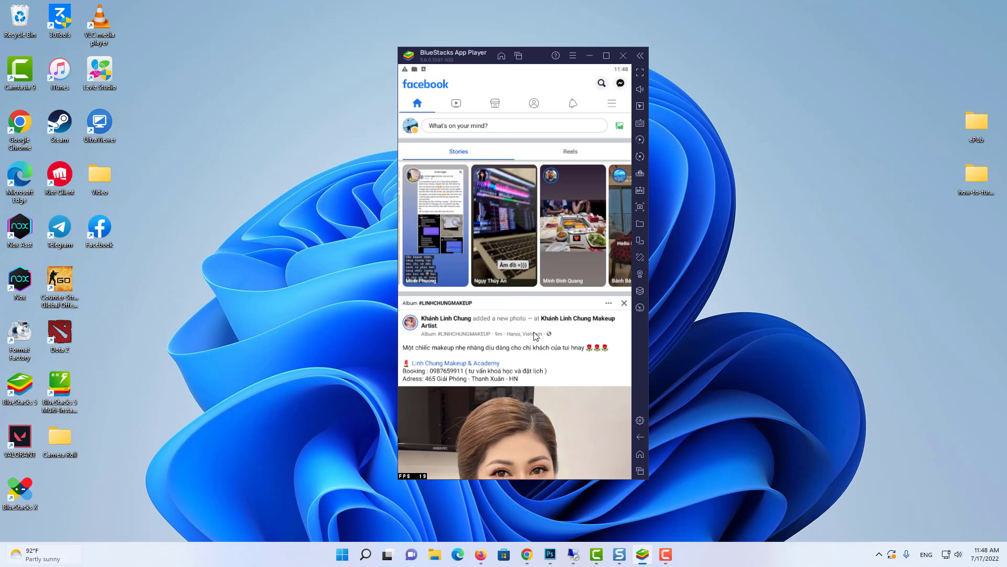
pyautogui.click(564, 154)
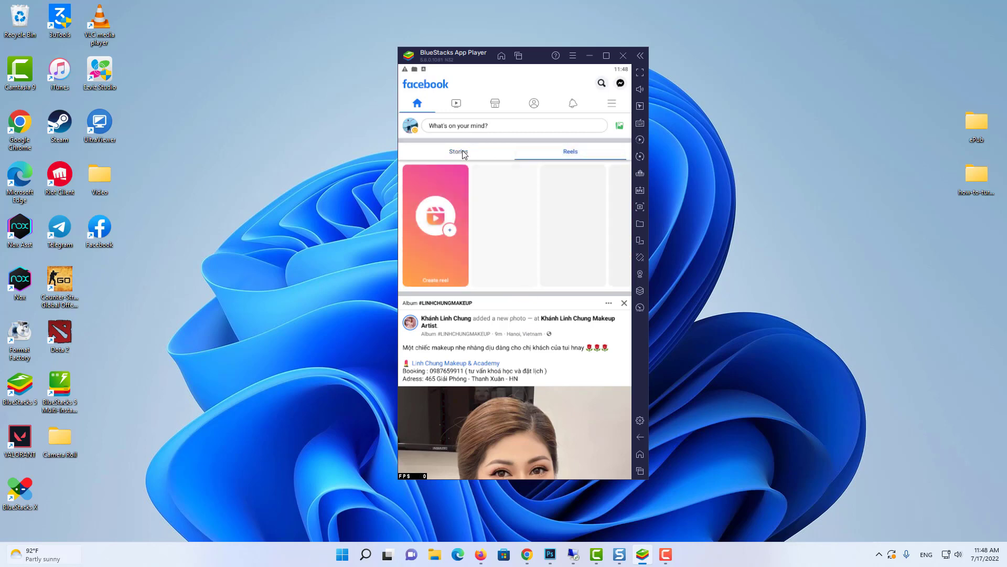
pyautogui.click(464, 153)
pyautogui.click(552, 156)
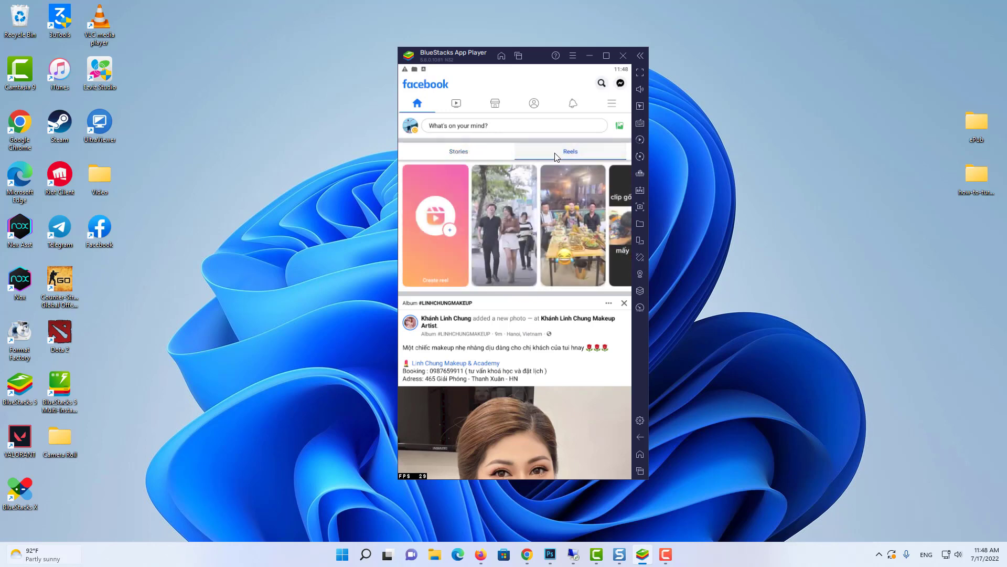
pyautogui.click(448, 155)
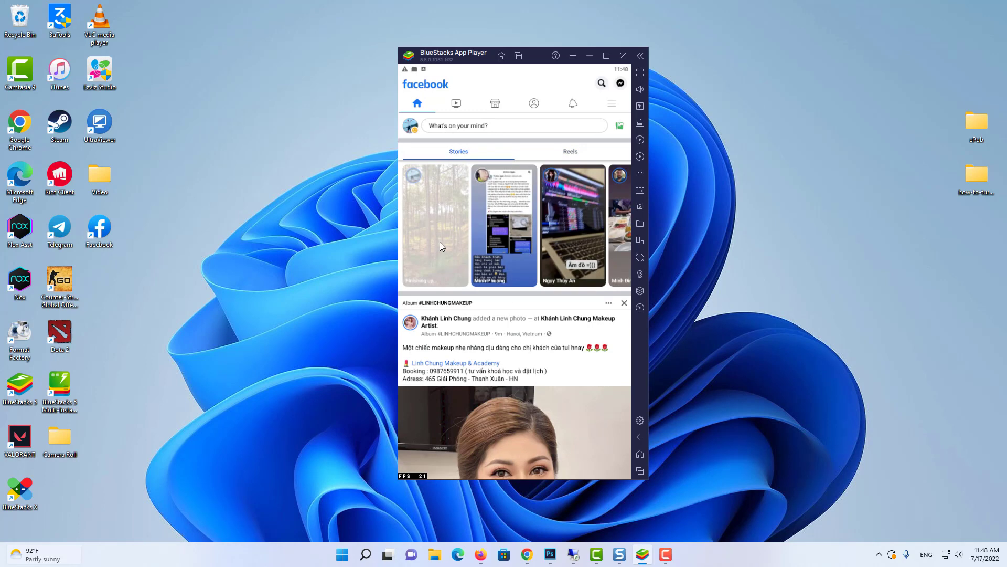
pyautogui.click(442, 213)
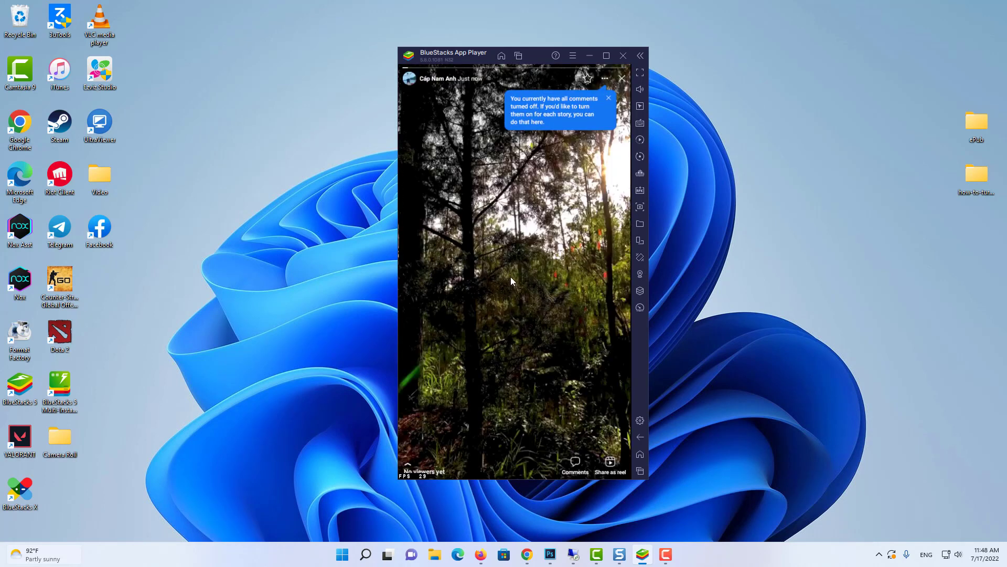
pyautogui.click(638, 441)
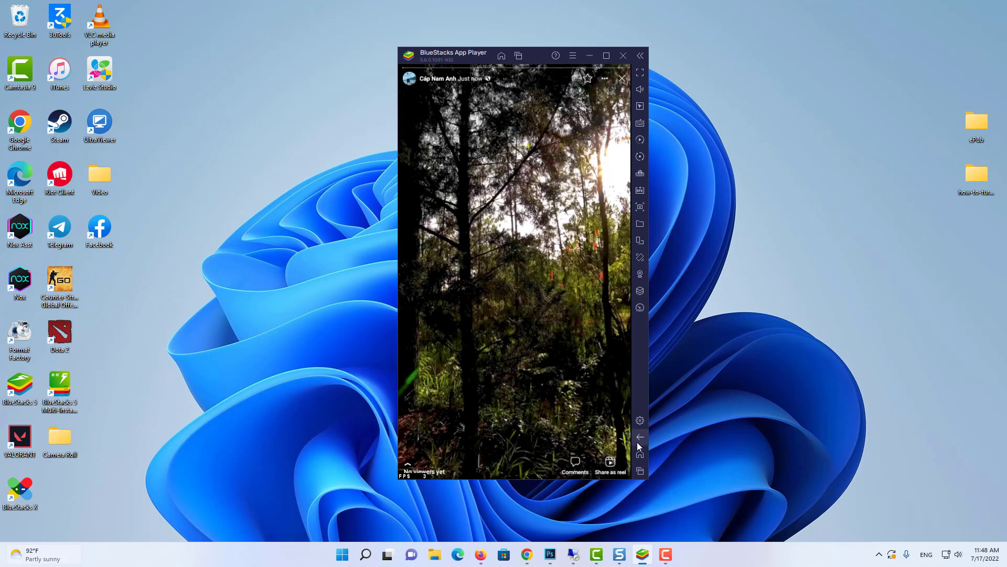